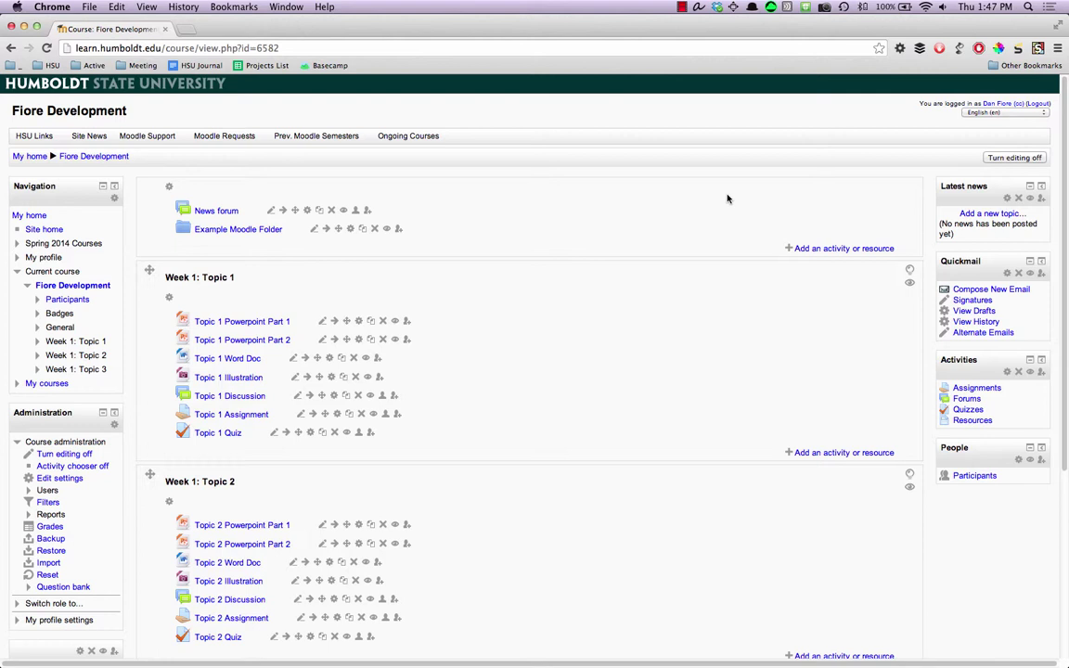
View the Example Moodle Folder's four files, then return to the Fiore Development course.
left_click(266, 231)
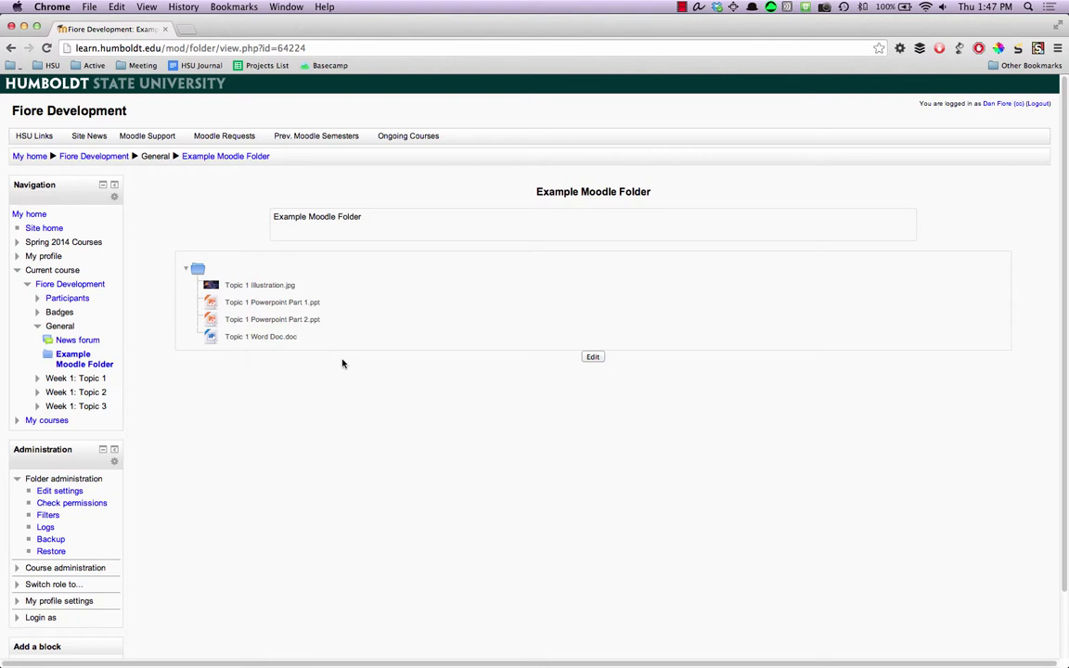
left_click(116, 160)
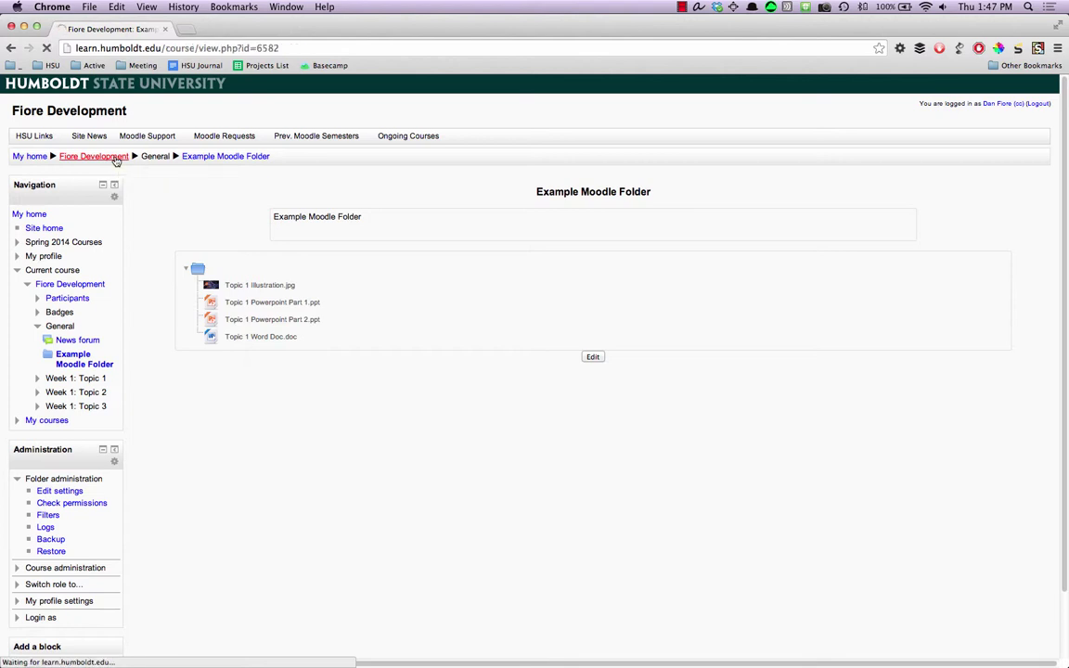
Scroll down the Fiore Development course page through Week 1 Topics 1–3.
scroll(601, 256, "down", 2)
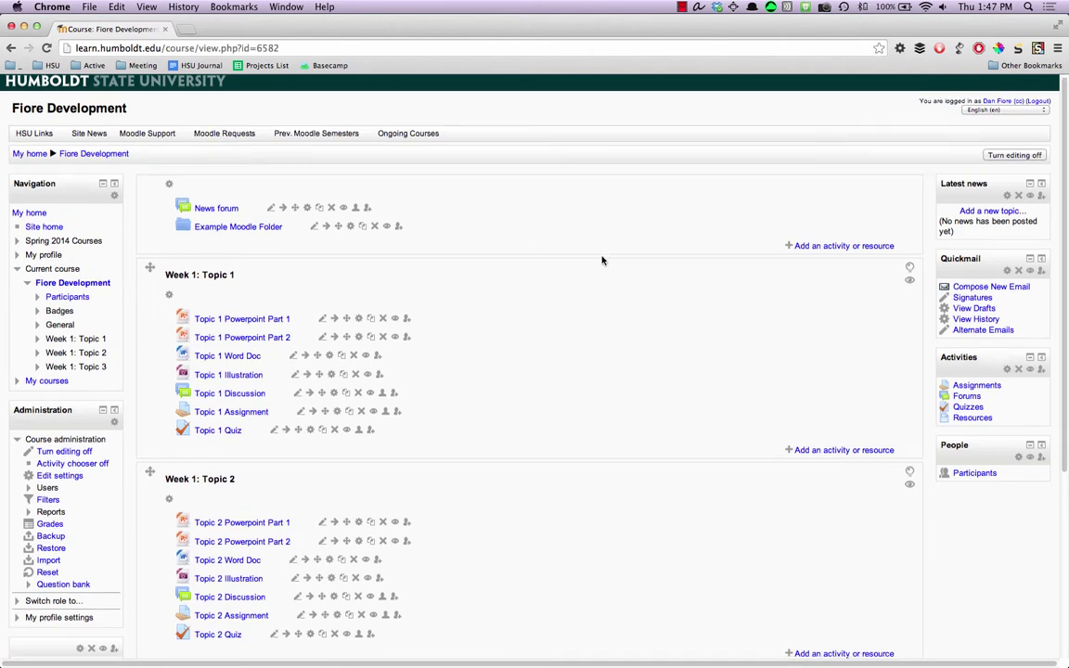
scroll(604, 258, "down", 3)
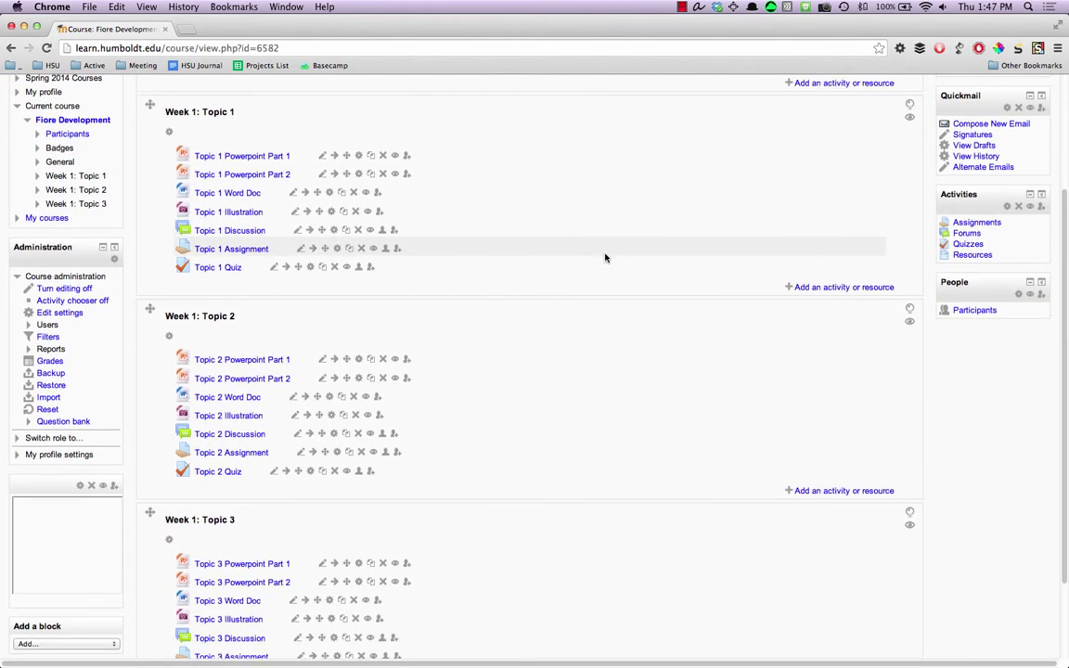
scroll(605, 258, "down", 1)
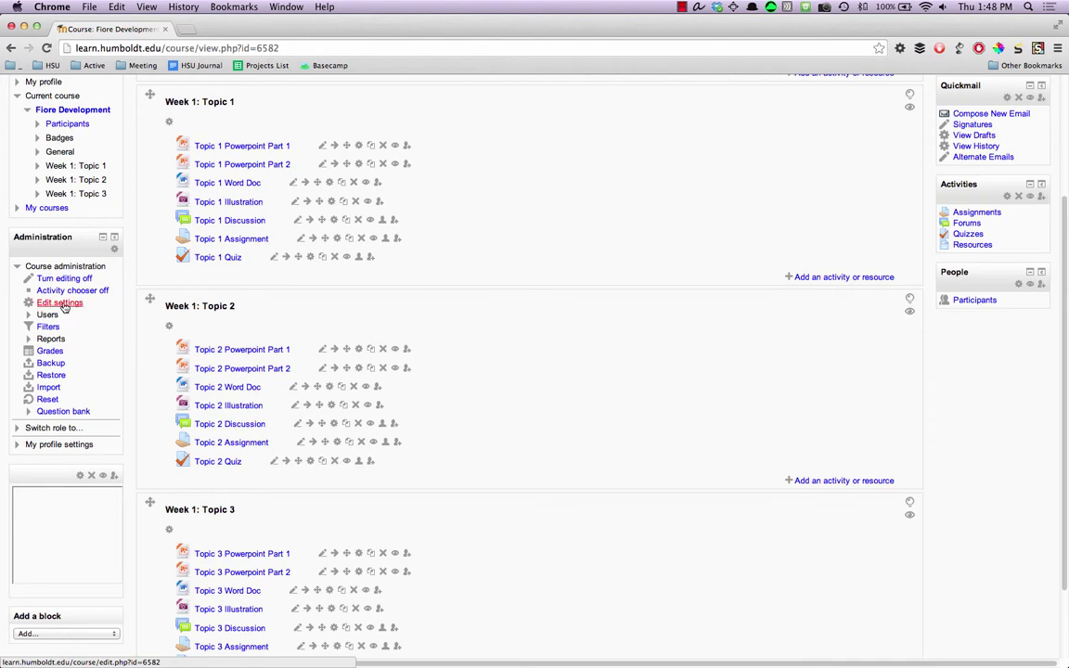
Review the course format options in Edit settings and save, keeping Topics format.
left_click(62, 305)
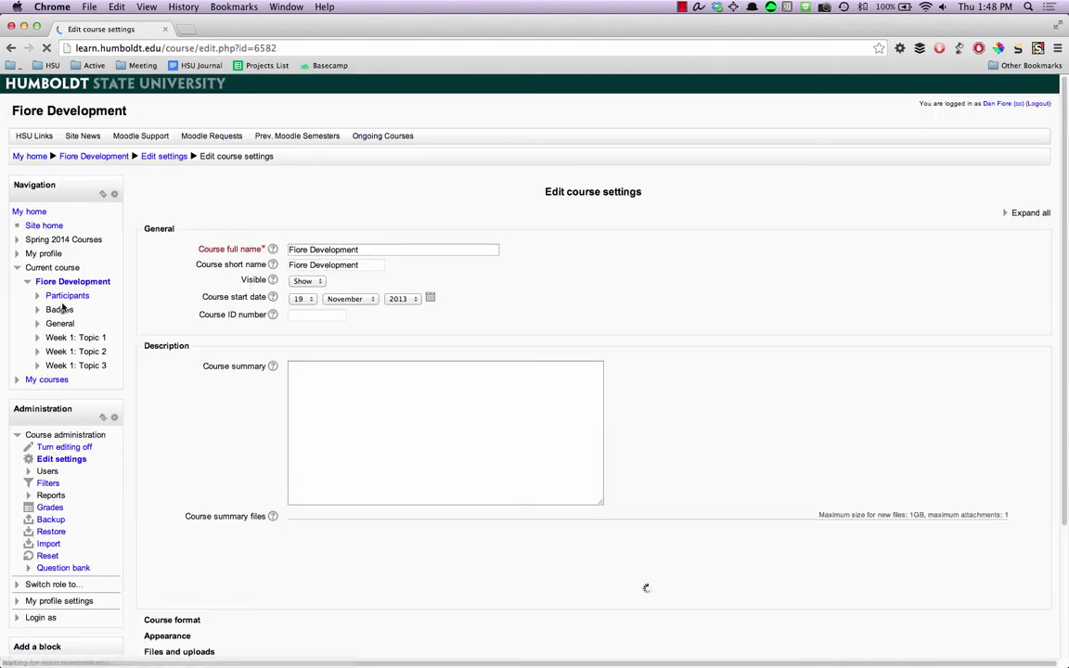
scroll(205, 394, "down", 5)
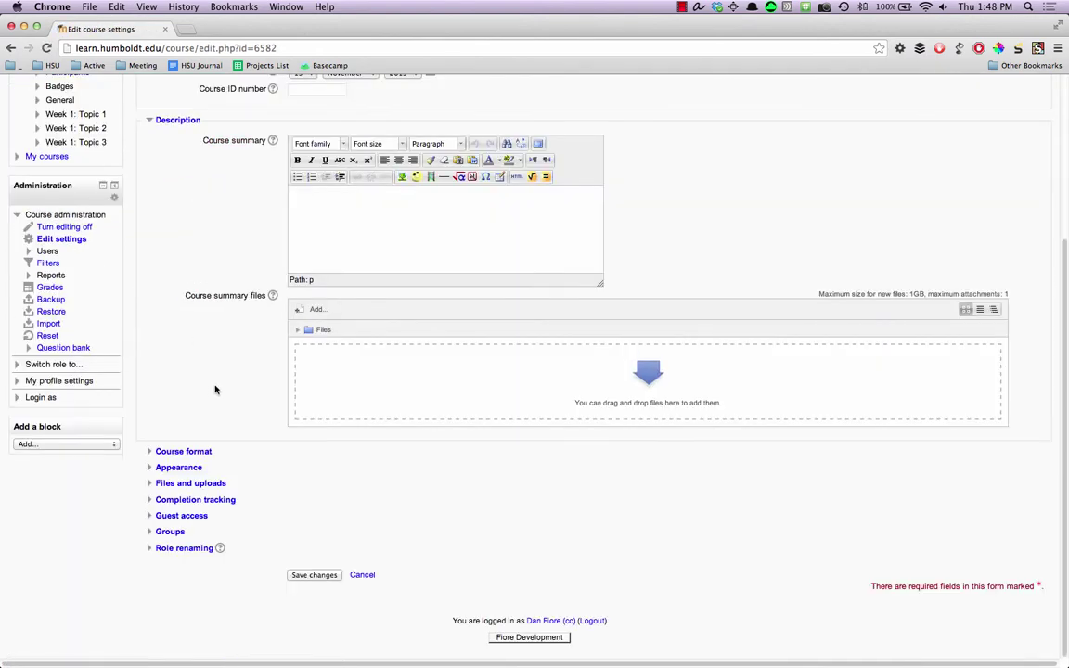
left_click(199, 453)
scroll(200, 455, "down", 2)
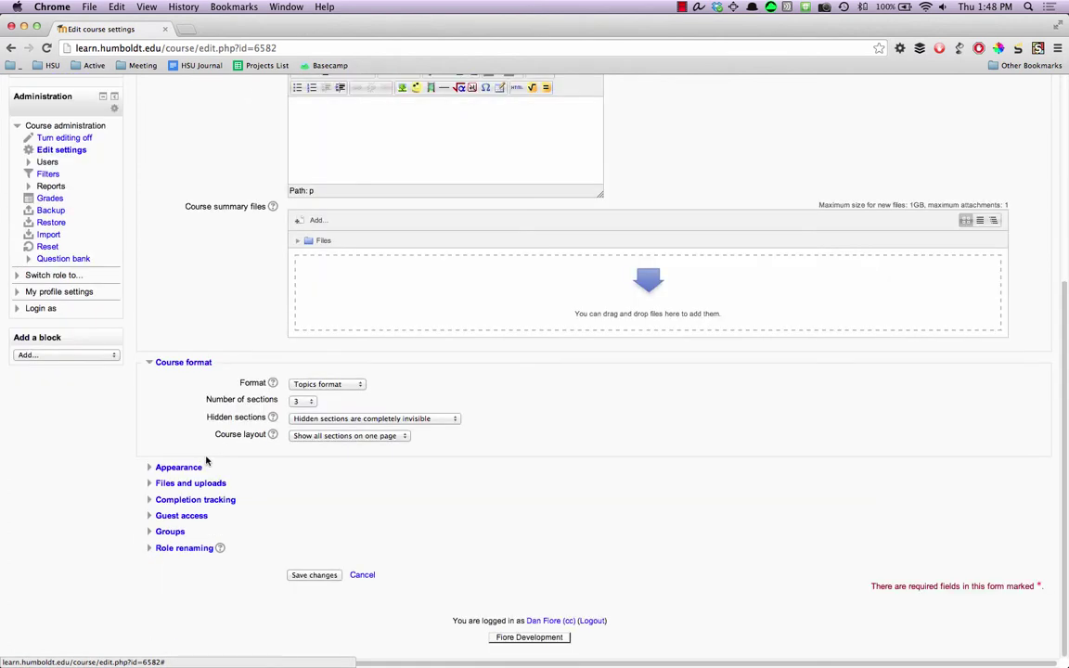
left_click(358, 385)
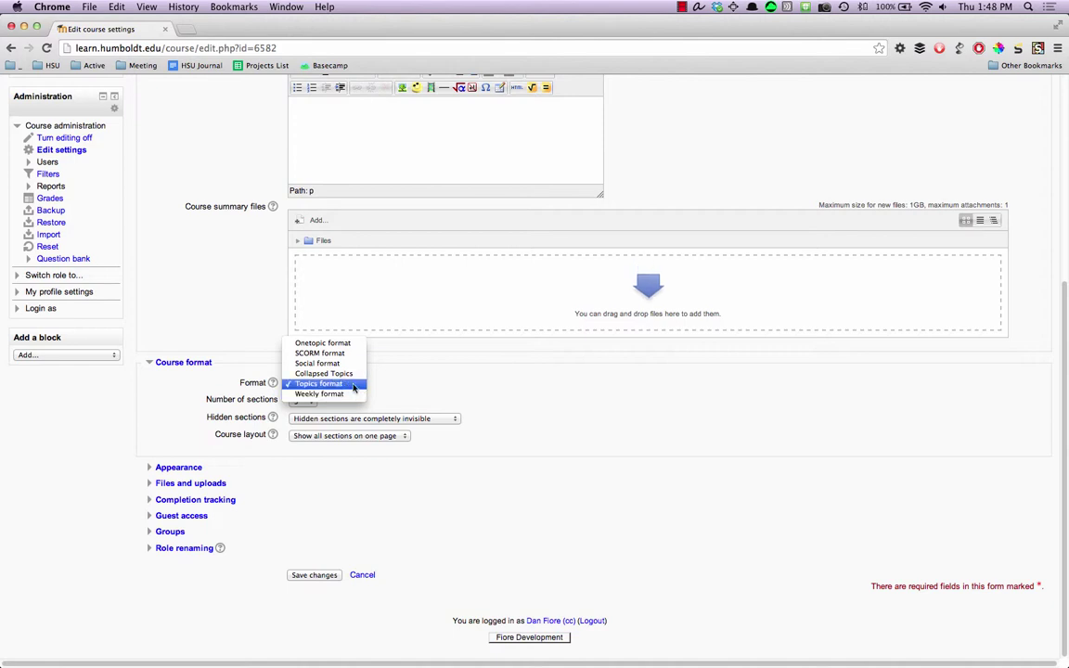
left_click(354, 385)
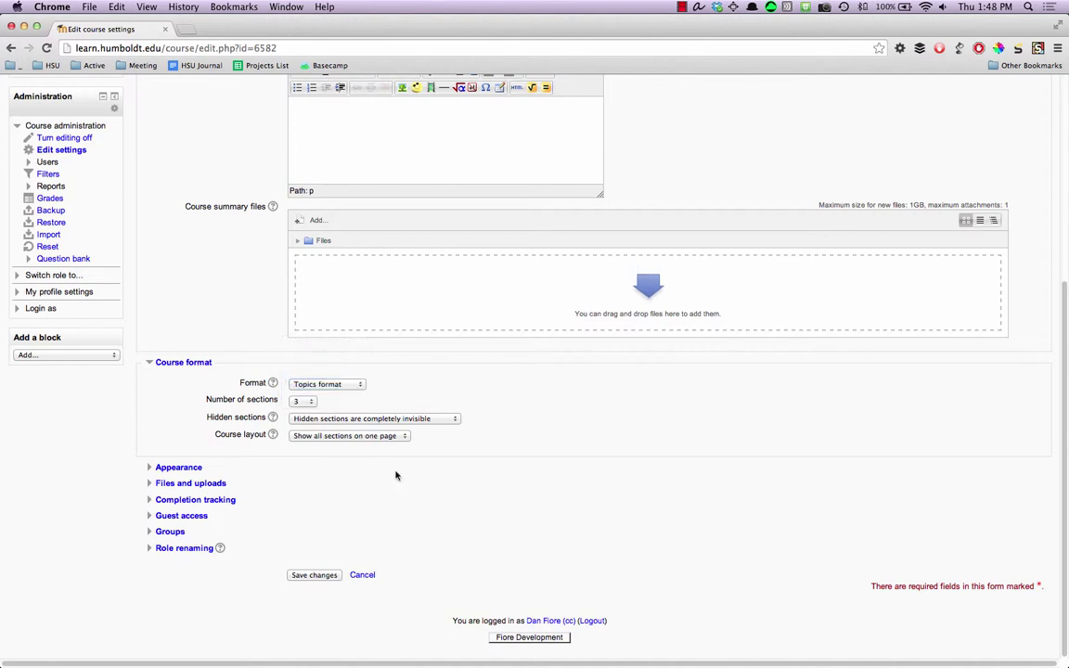
left_click(316, 576)
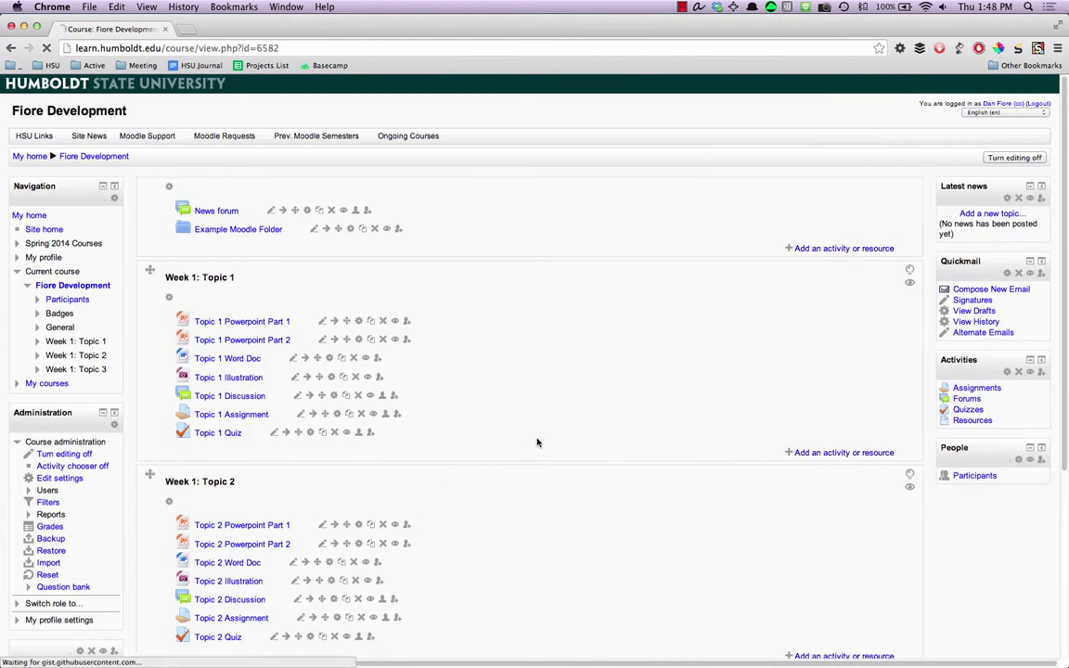
Scroll through each Week 1 topic's PowerPoints, documents, discussion, assignment and quiz.
scroll(548, 427, "down", 2)
scroll(552, 419, "down", 2)
scroll(549, 422, "down", 1)
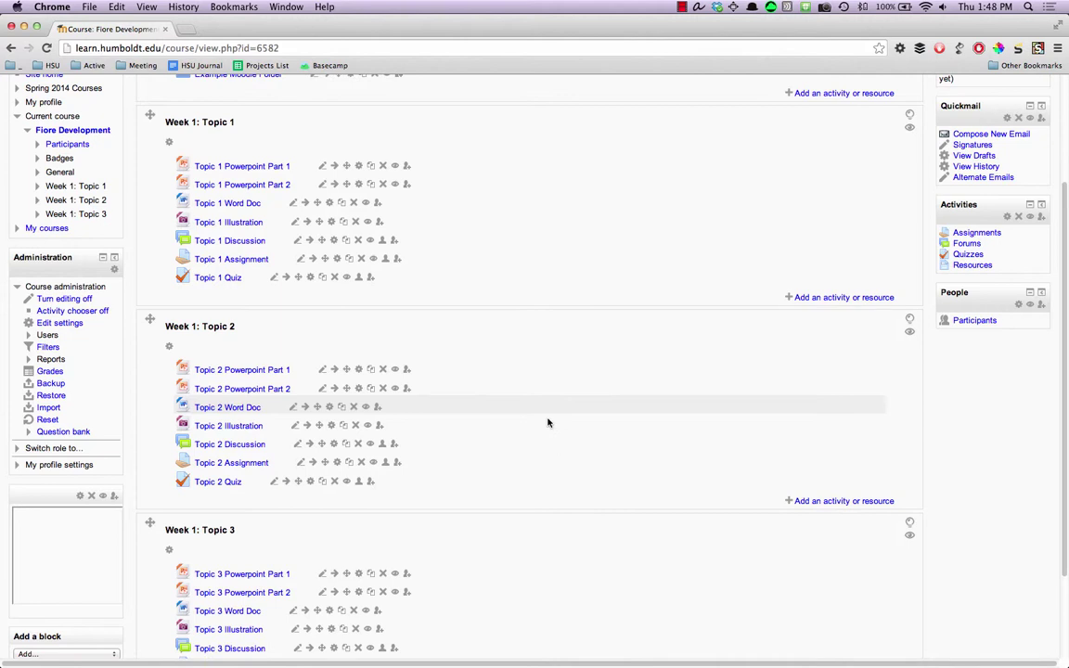
scroll(548, 424, "down", 1)
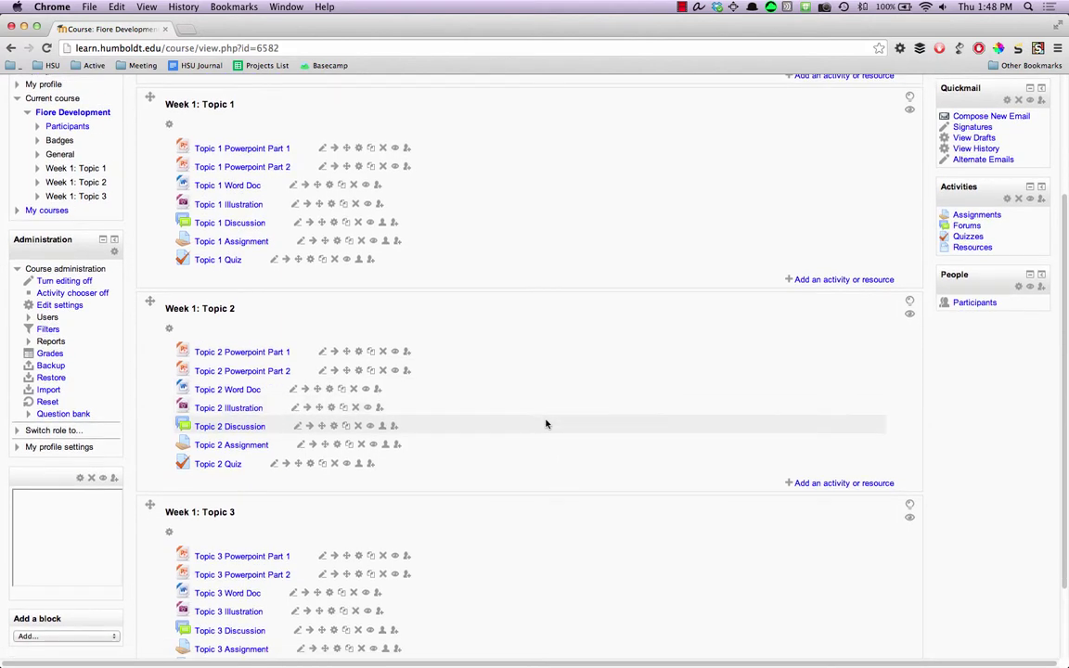
scroll(546, 425, "down", 1)
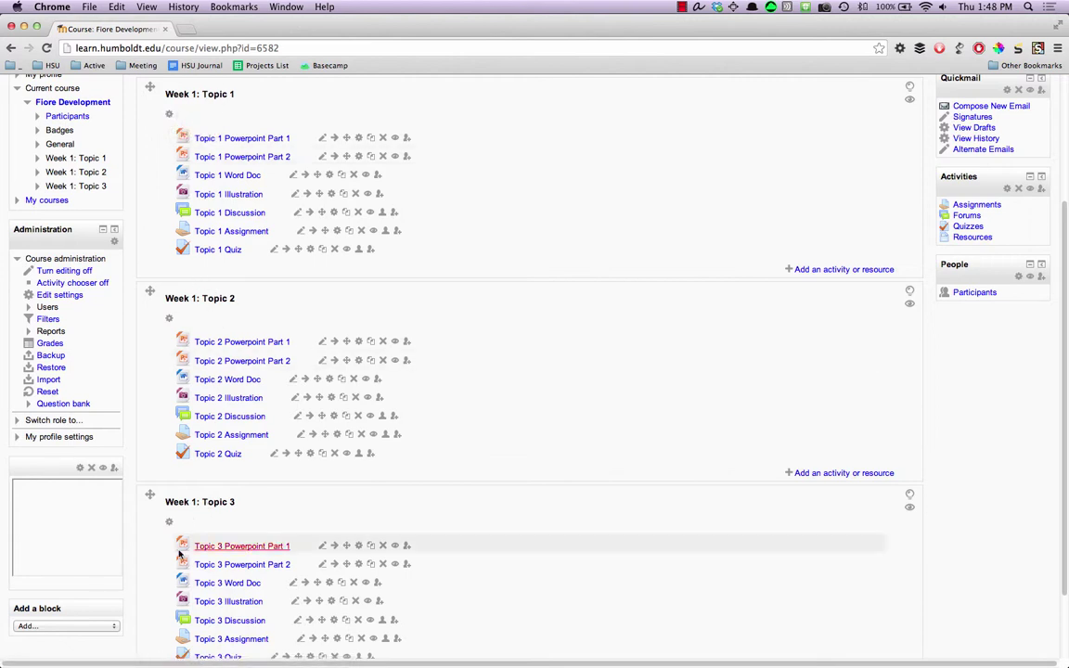
scroll(568, 320, "down", 1)
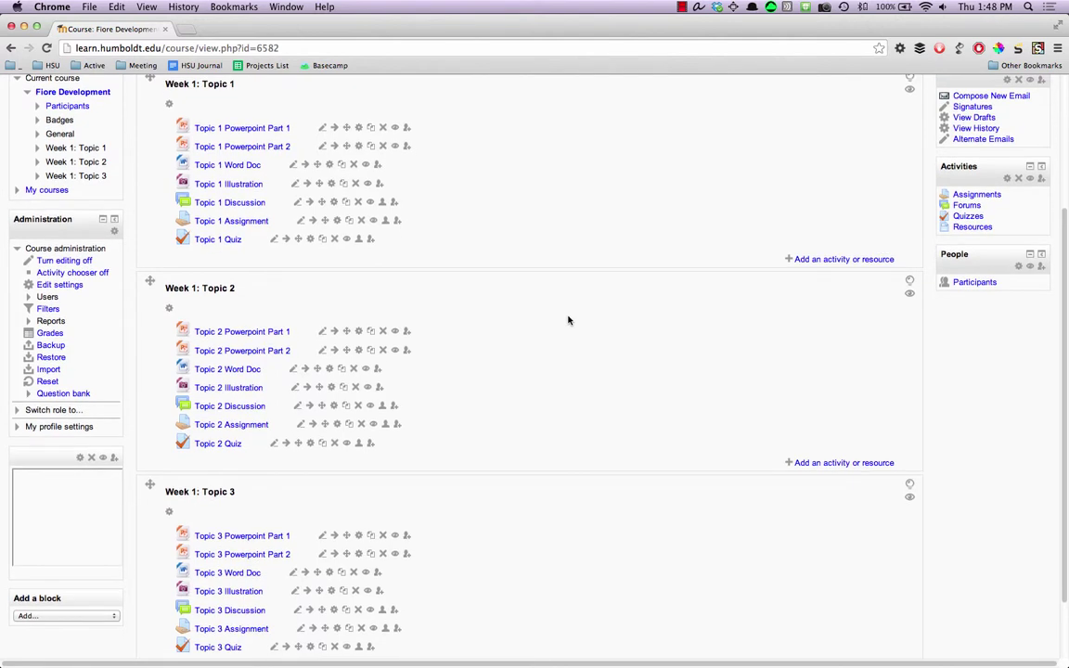
scroll(566, 315, "up", 2)
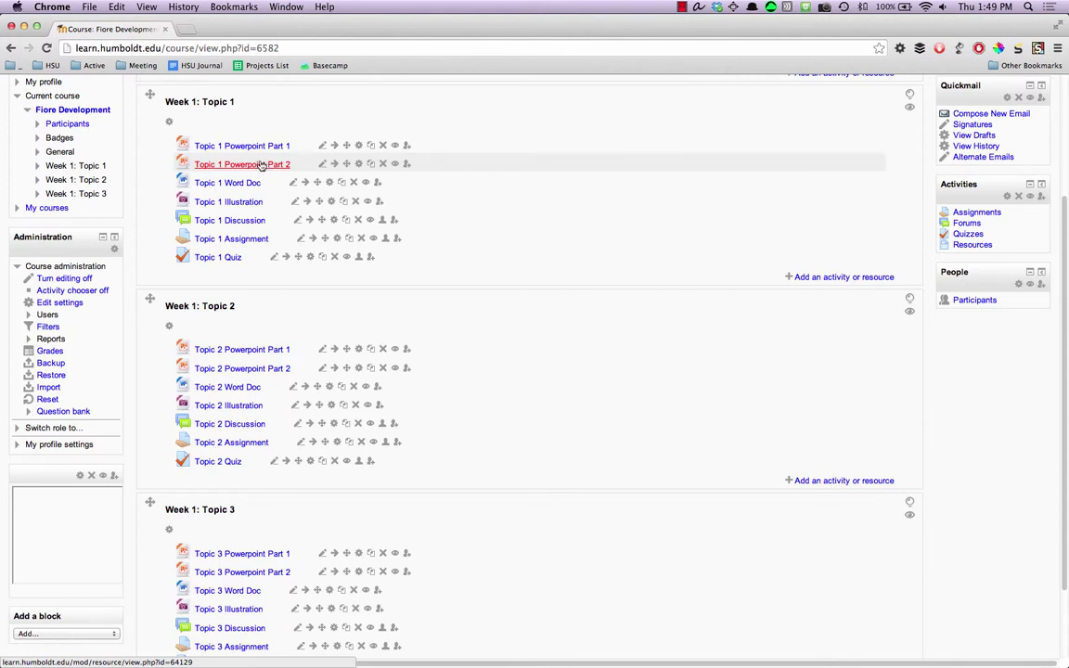
mouse_move(346, 146)
left_mouse_down()
mouse_move(349, 231)
mouse_move(353, 143)
left_mouse_up()
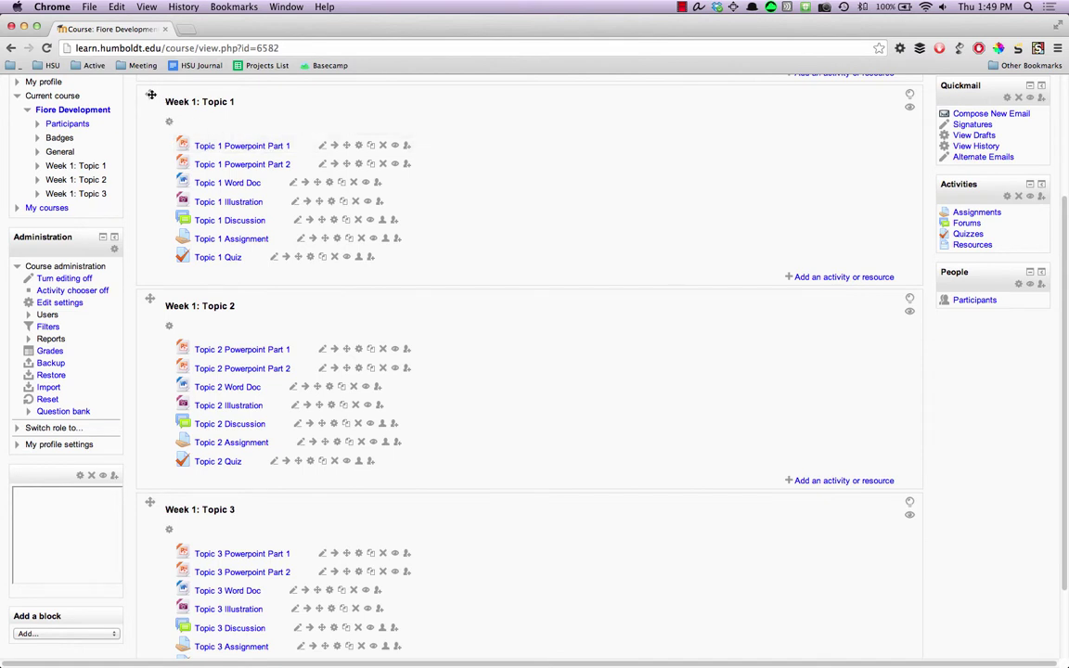
left_click_drag(148, 91, 154, 340)
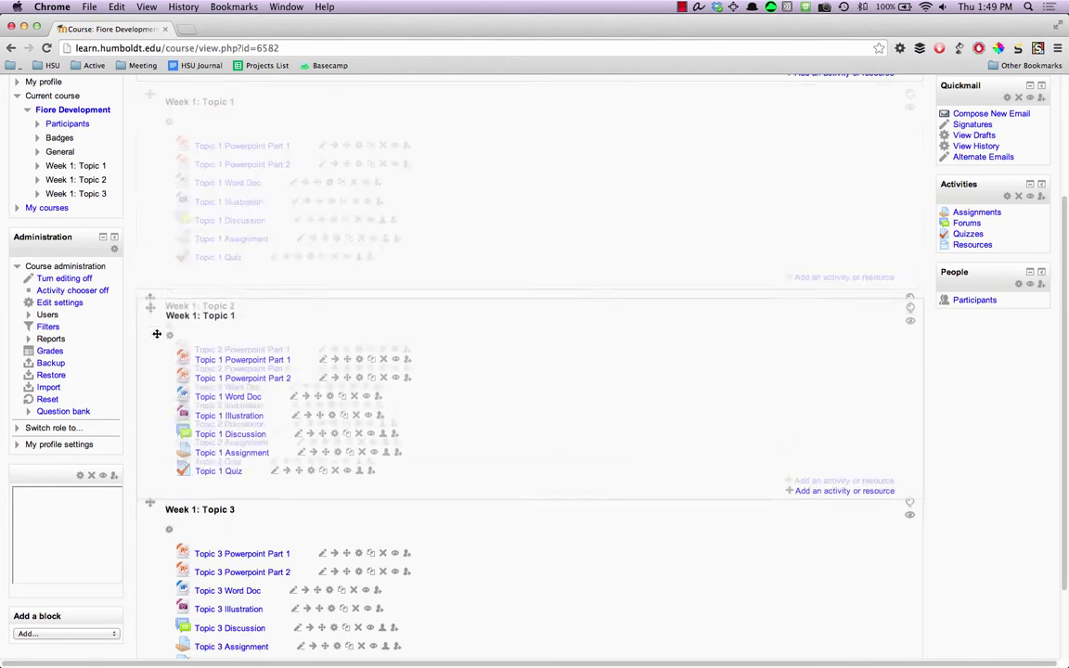
left_click_drag(154, 341, 176, 153)
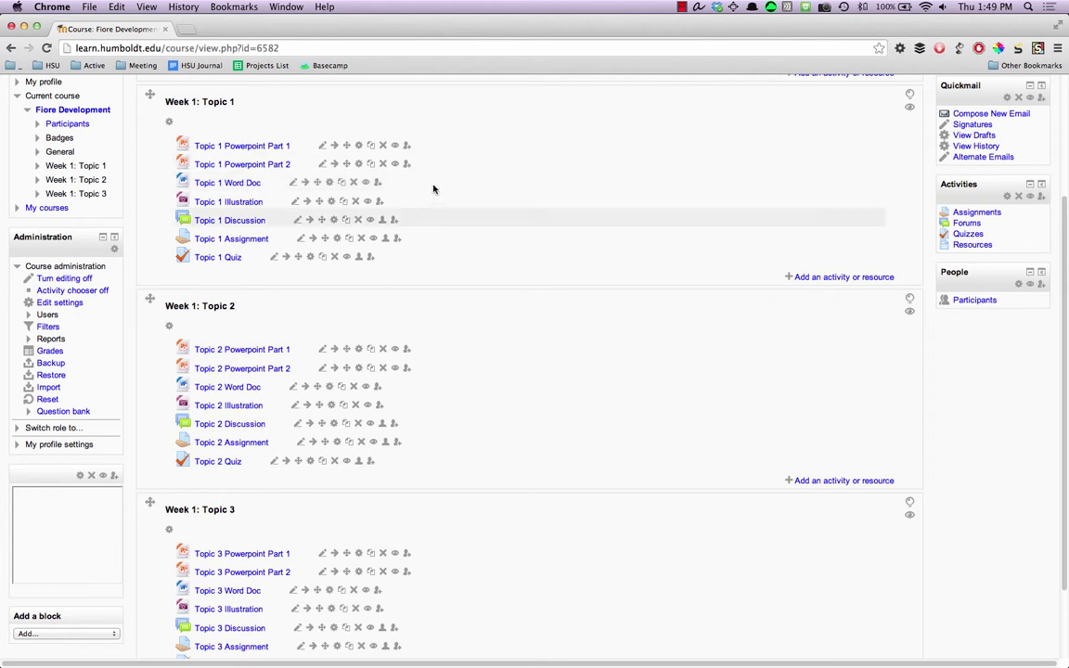
Change the course format from Topics to Collapsed Topics in the course settings.
left_click(58, 305)
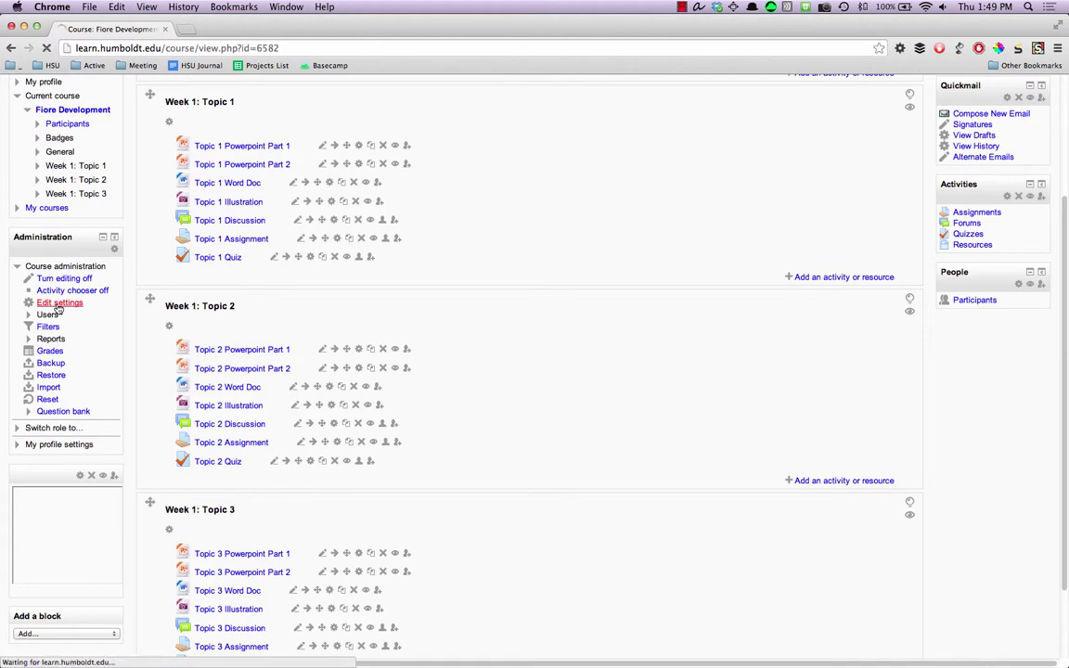
scroll(214, 404, "down", 3)
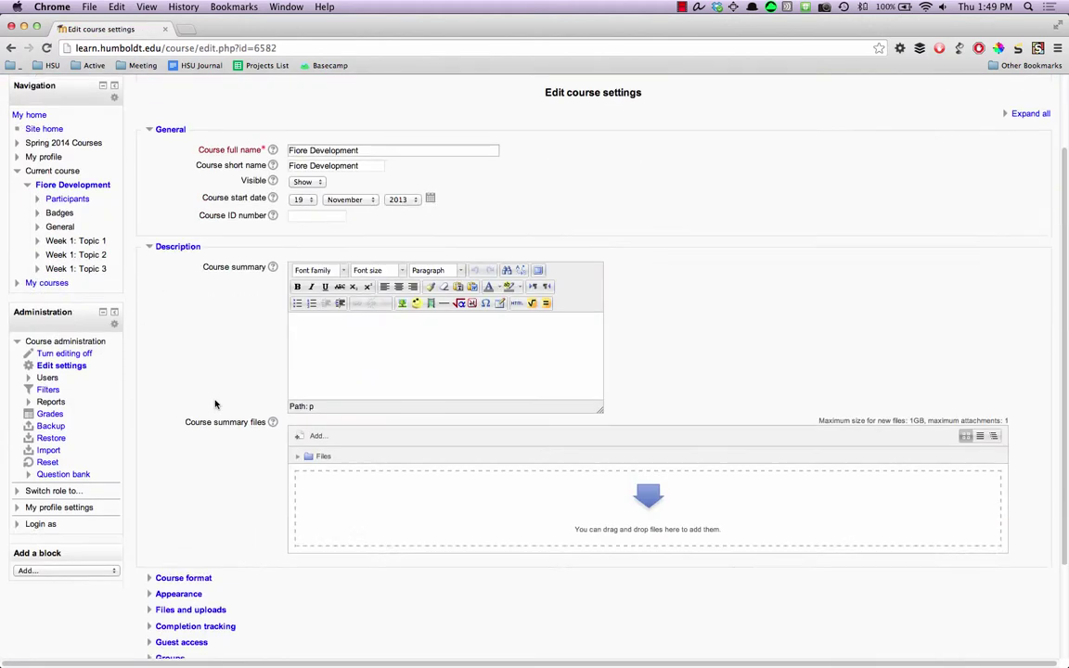
scroll(214, 404, "down", 3)
left_click(185, 453)
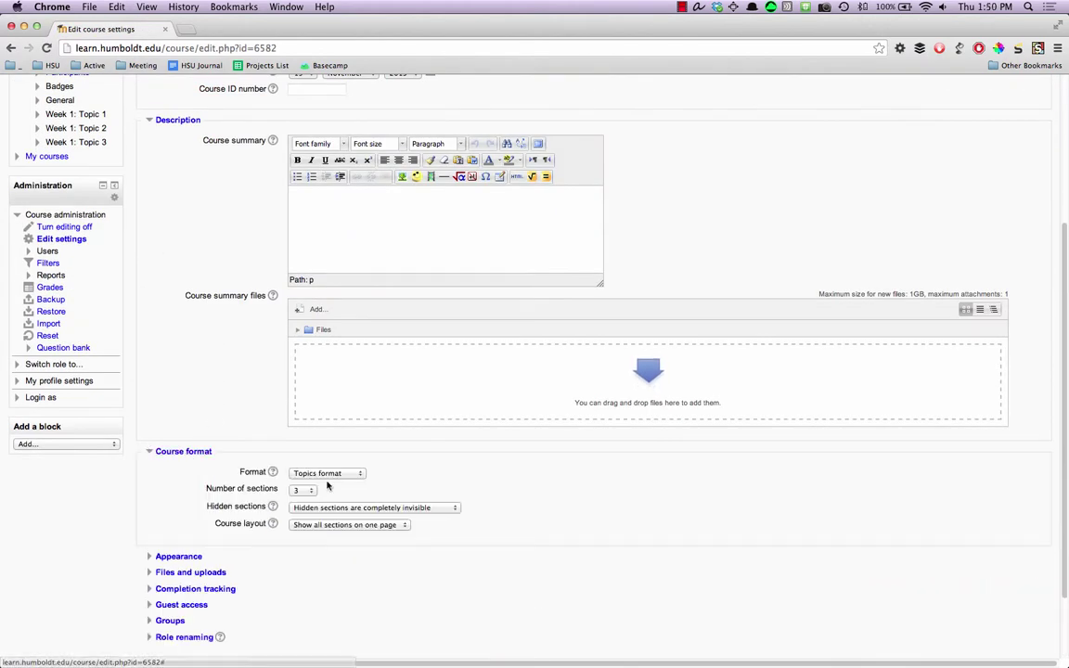
left_click(359, 474)
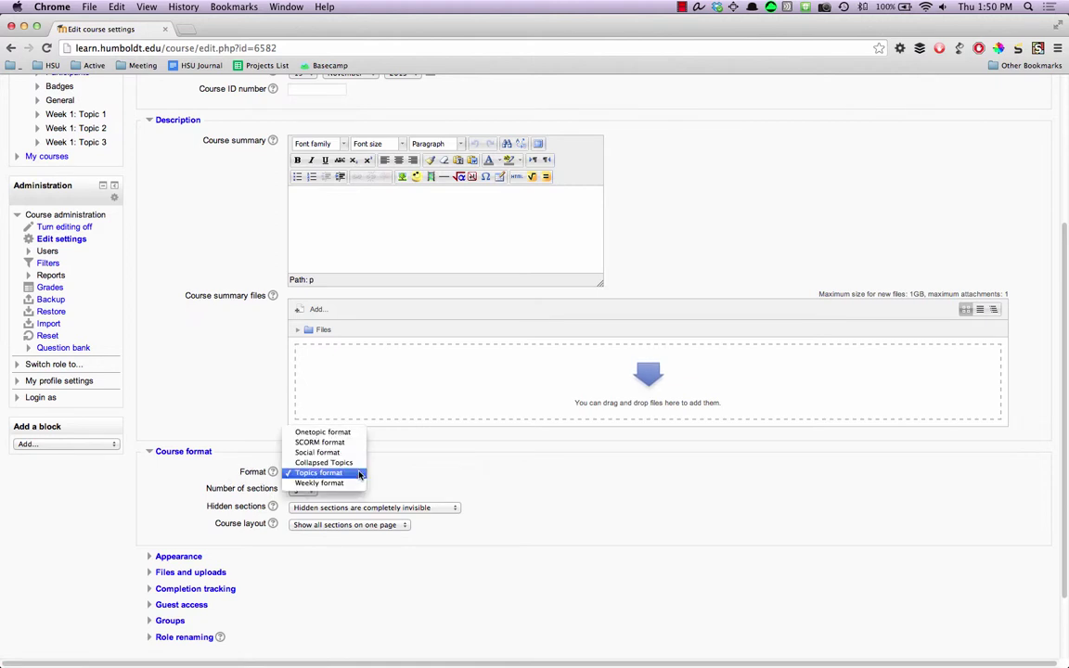
left_click(325, 462)
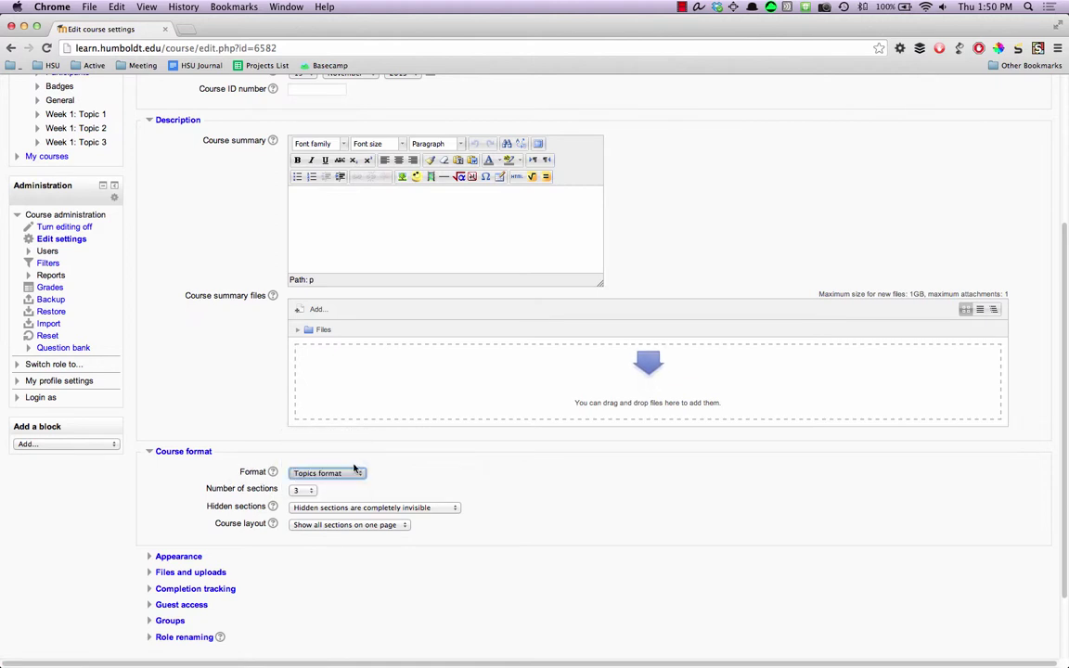
scroll(405, 471, "down", 3)
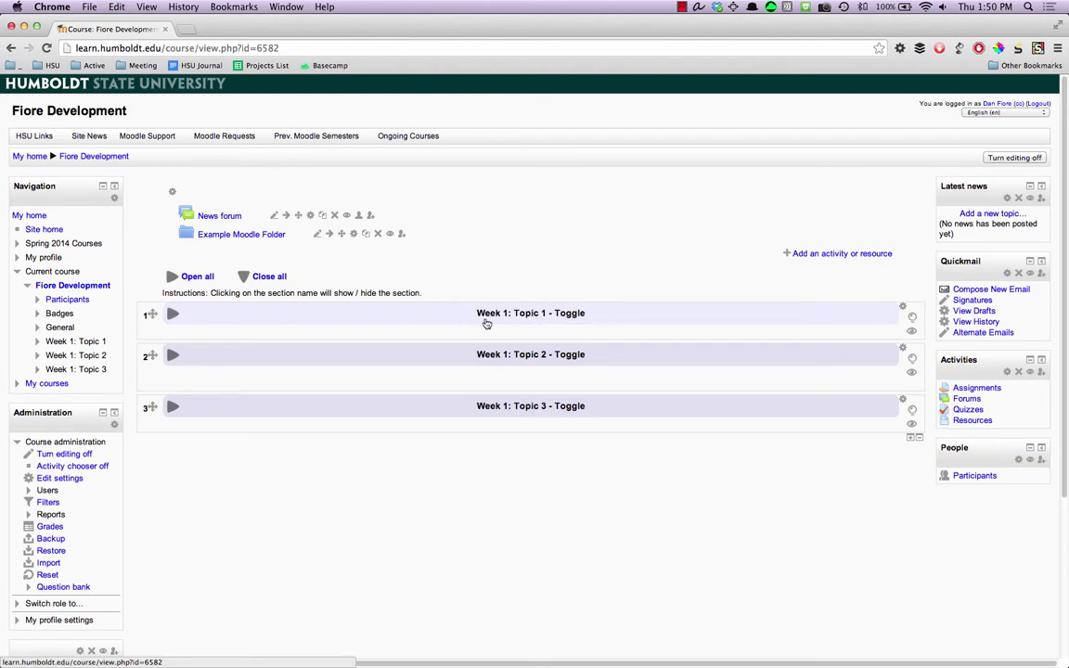
Expand the Week 1: Topic 1 and Topic 2 toggles, leaving Topic 3 collapsed.
left_click(590, 317)
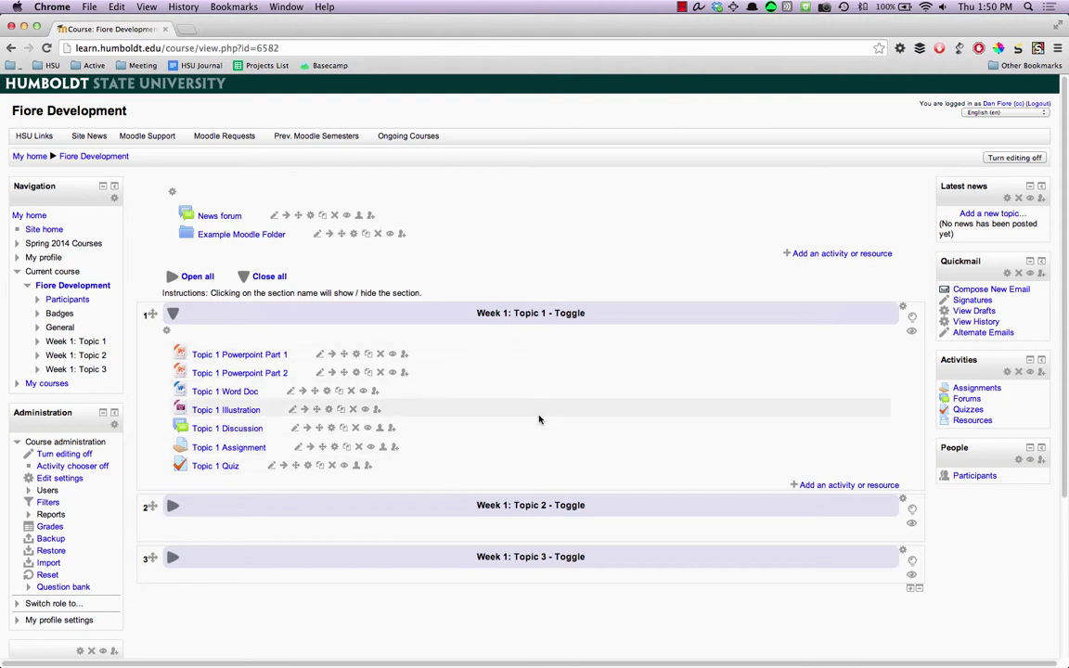
scroll(576, 399, "down", 2)
left_click(601, 483)
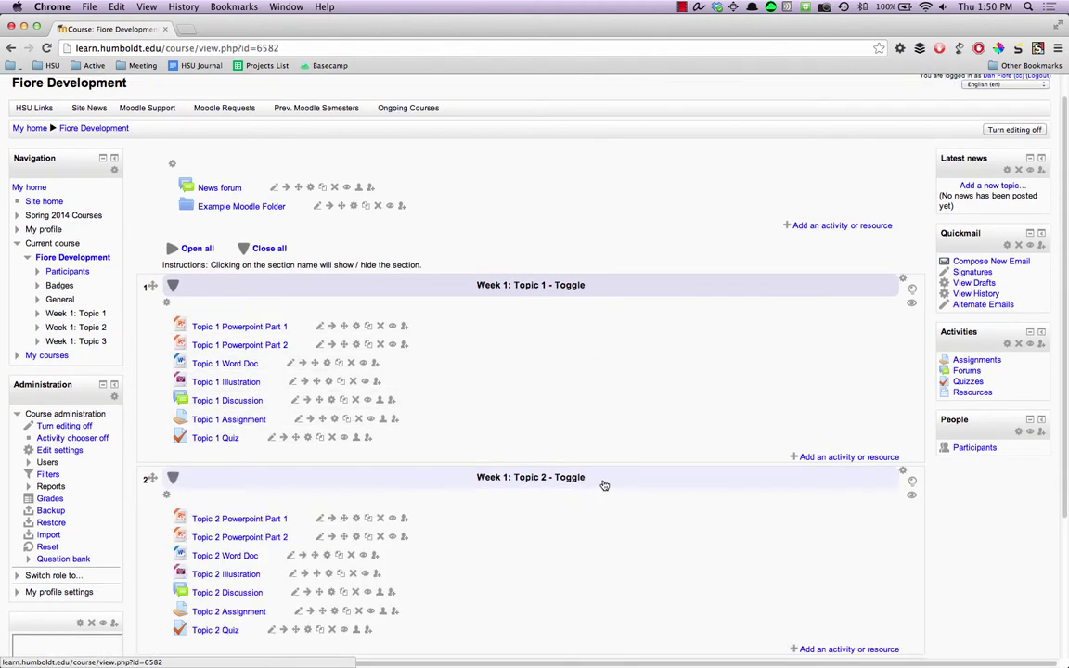
left_click(603, 485)
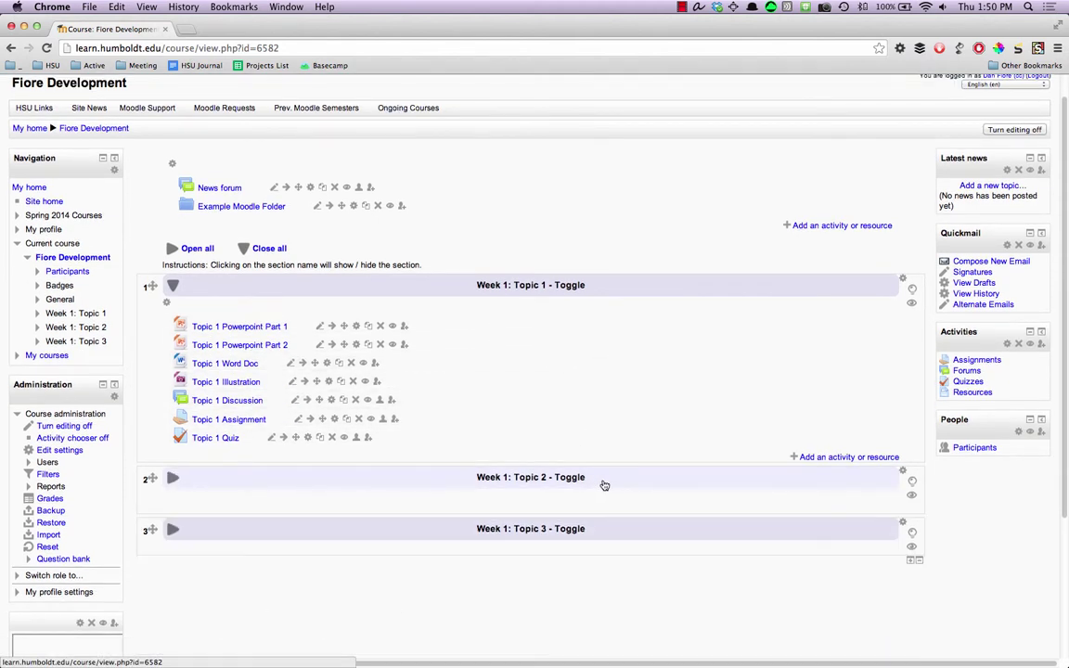
left_click(604, 485)
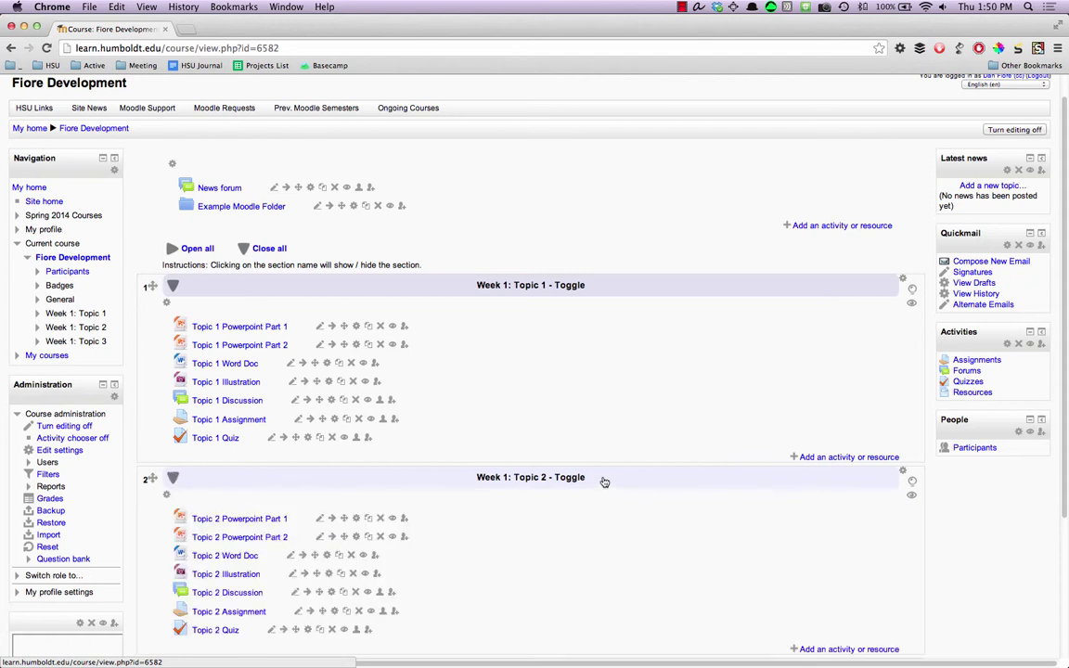
scroll(552, 382, "down", 2)
scroll(552, 382, "down", 1)
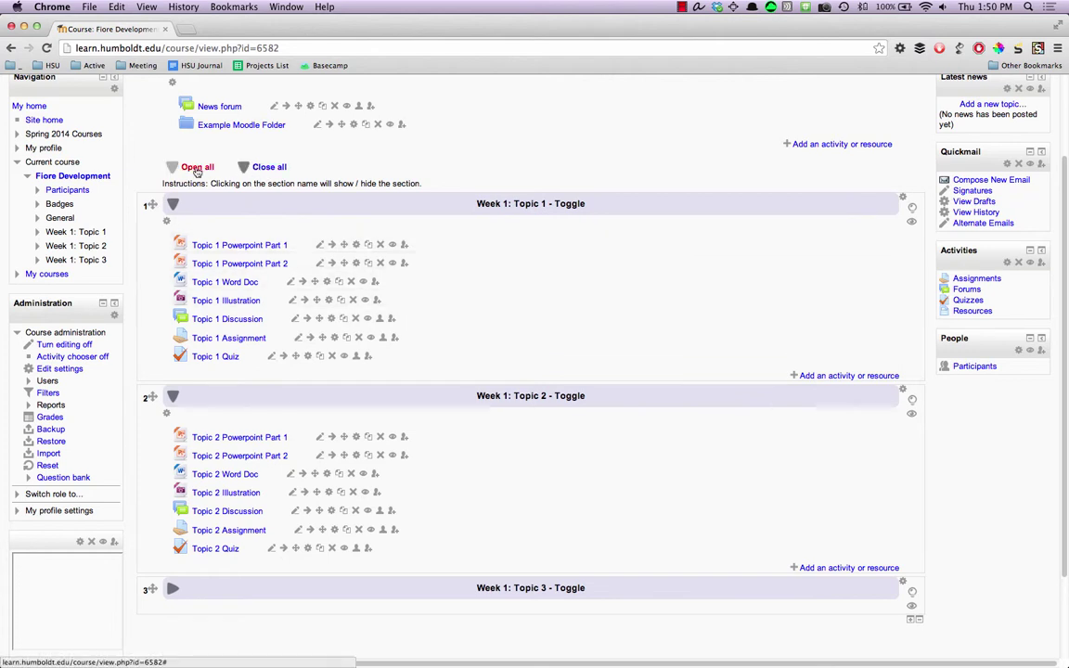
Try the Open all and Close all controls, then scroll down to Topic 3's activities.
left_click(268, 167)
left_click(193, 167)
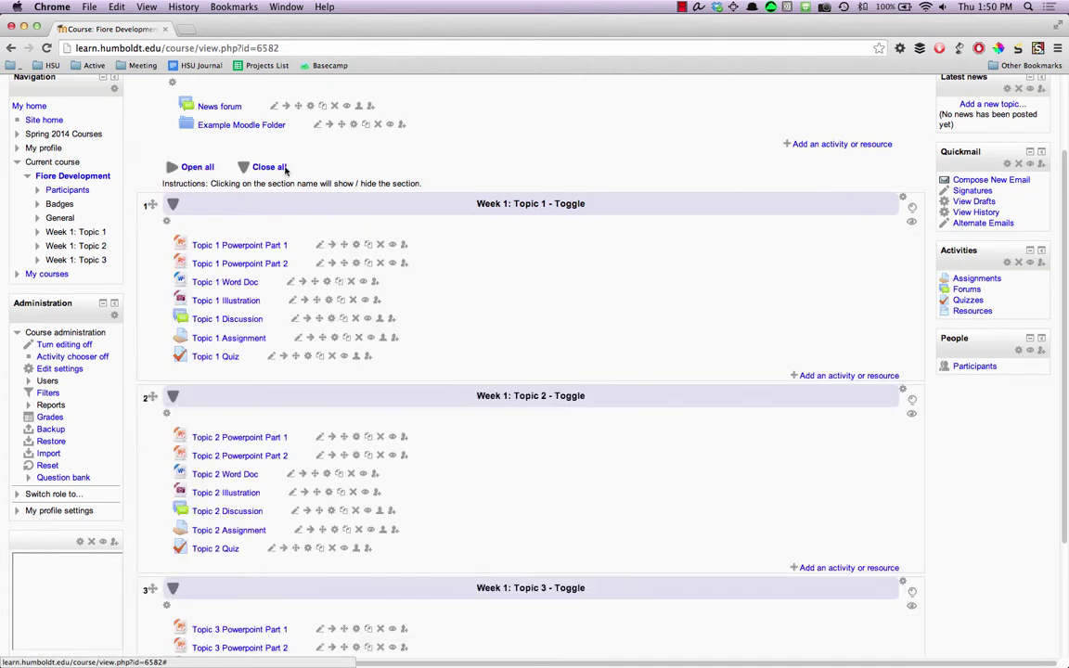
scroll(581, 249, "down", 2)
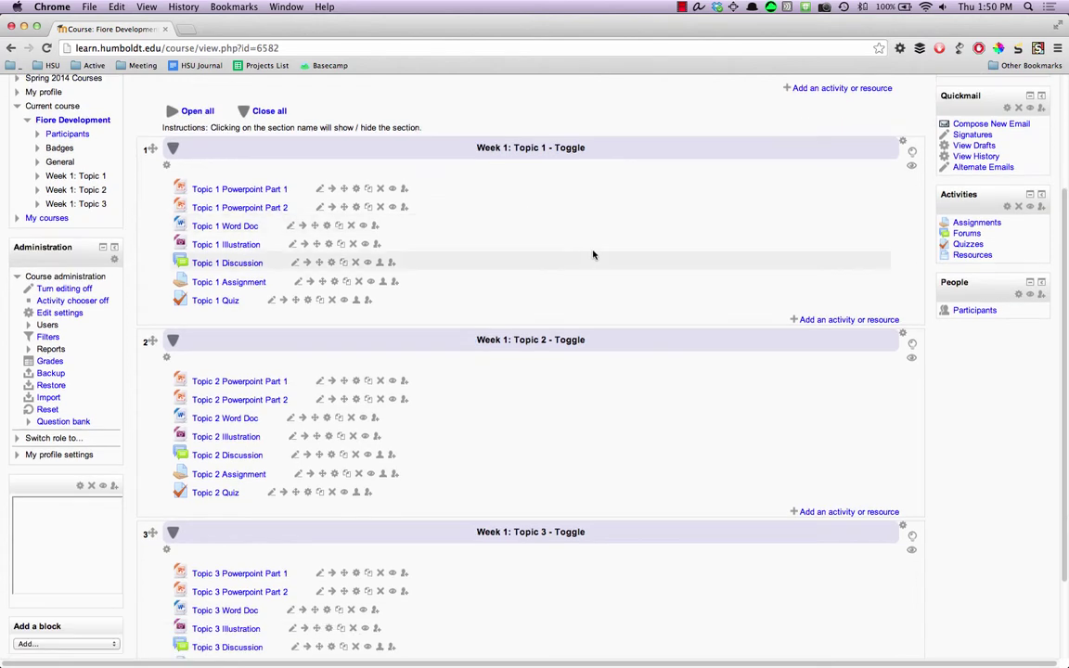
scroll(594, 254, "down", 1)
scroll(593, 253, "down", 1)
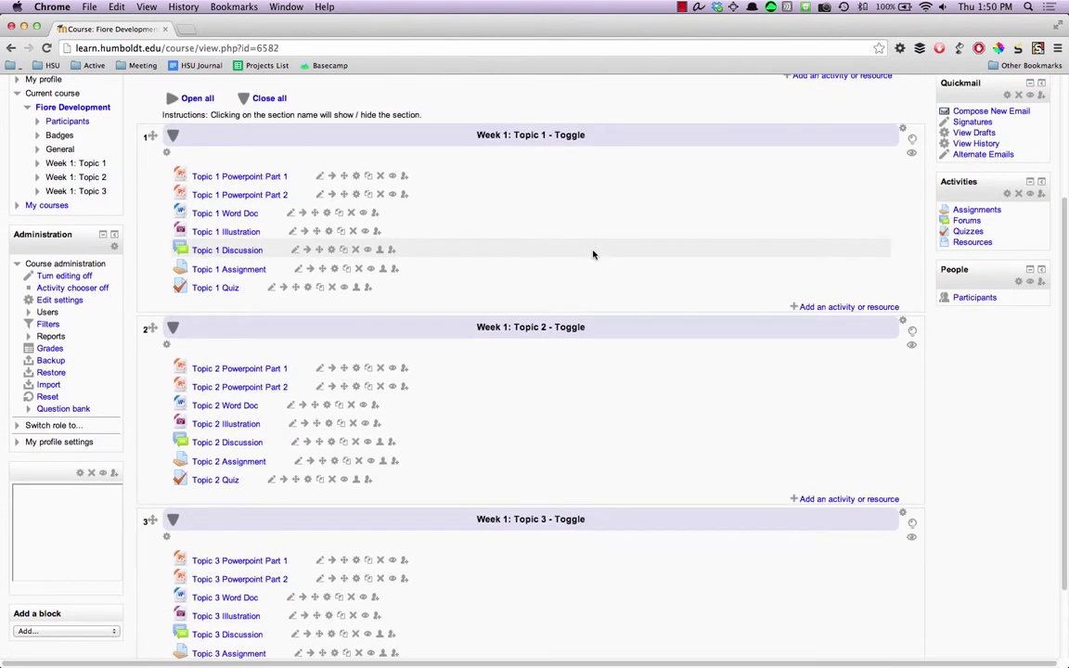